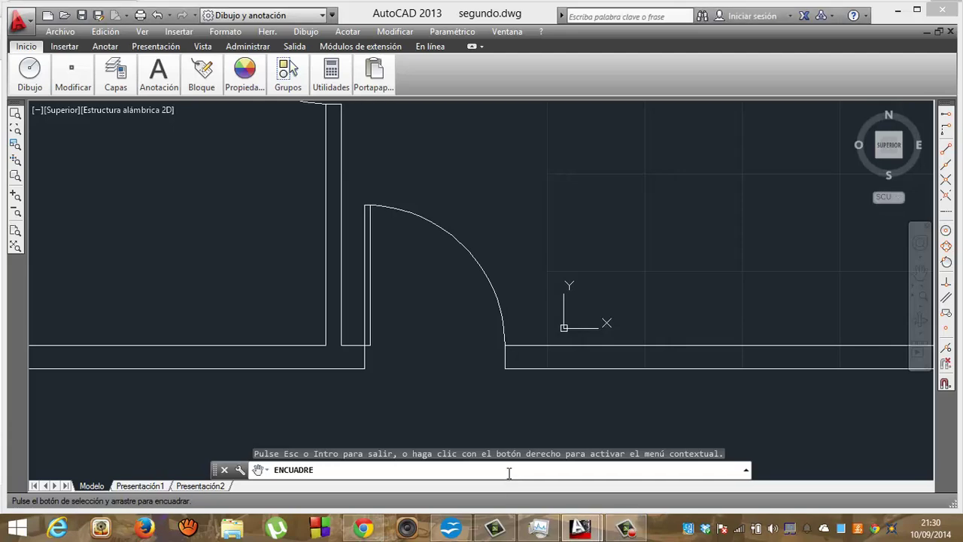
Step: Cancel the pan, dismiss the Help window, and start the LINE command
key(Escape)
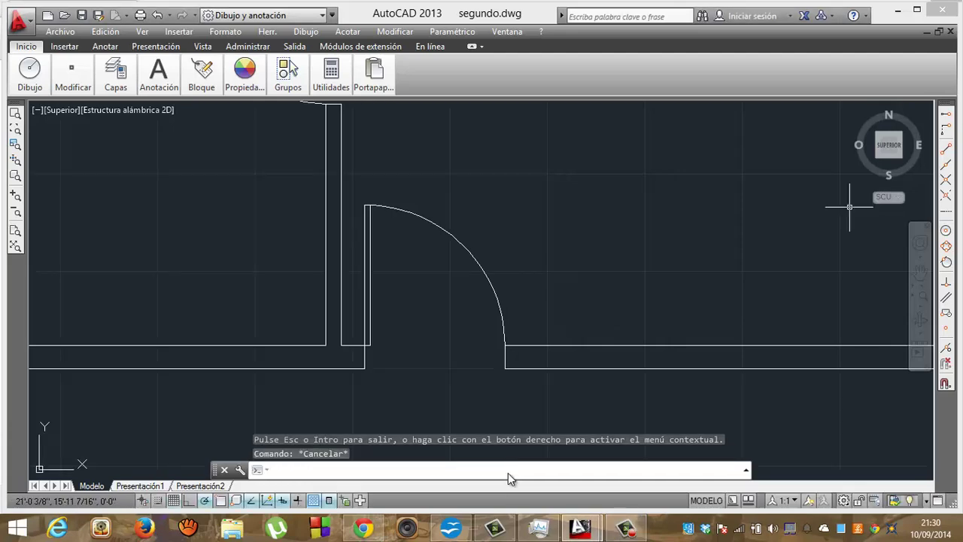
key(F1)
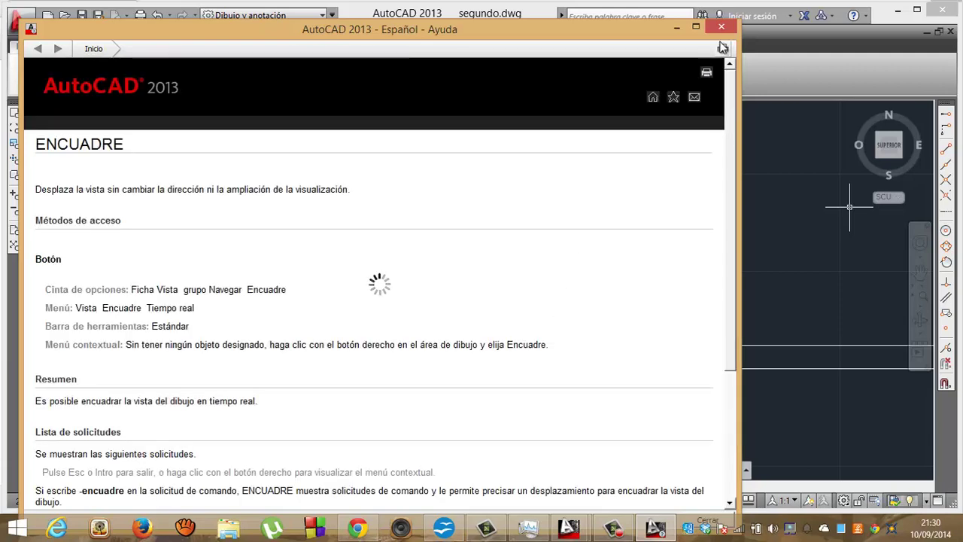
click(720, 29)
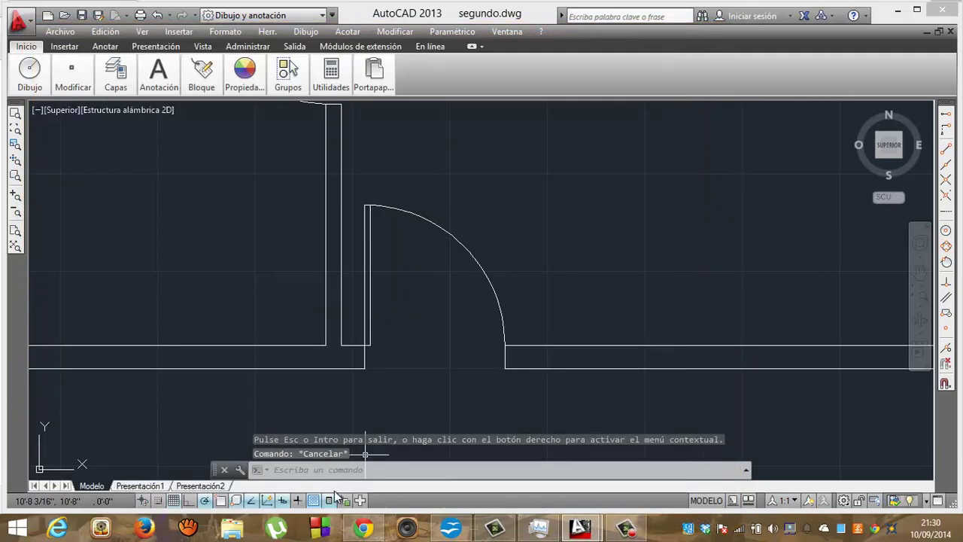
click(345, 473)
key(Return)
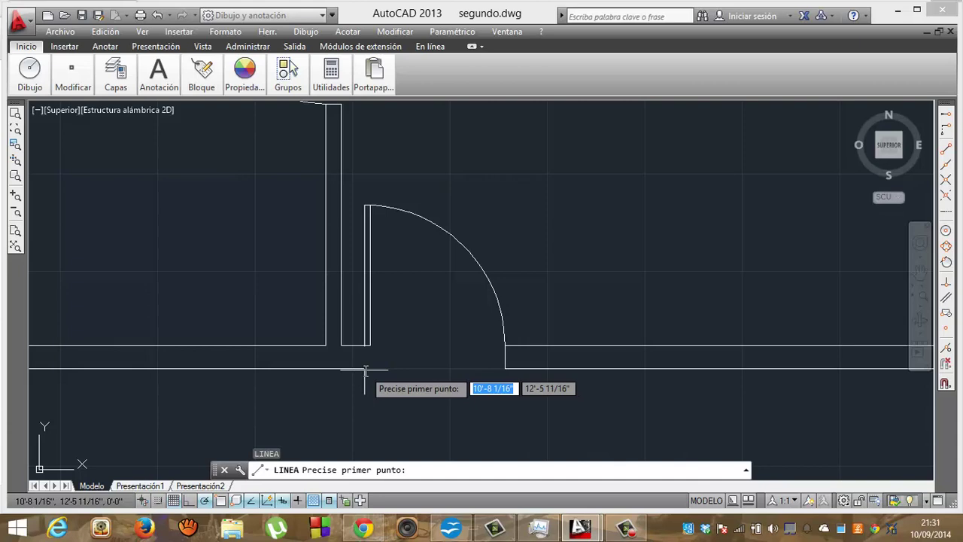
click(947, 148)
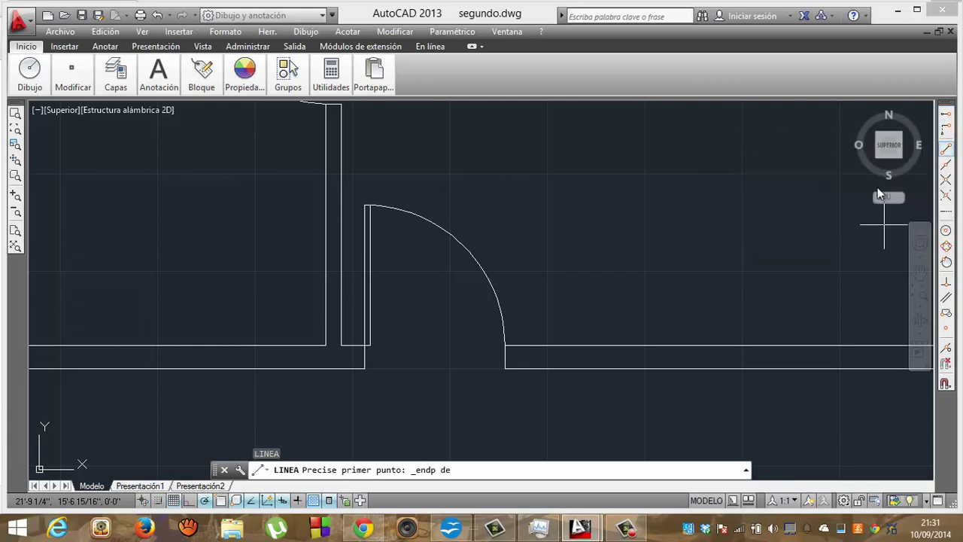
click(364, 367)
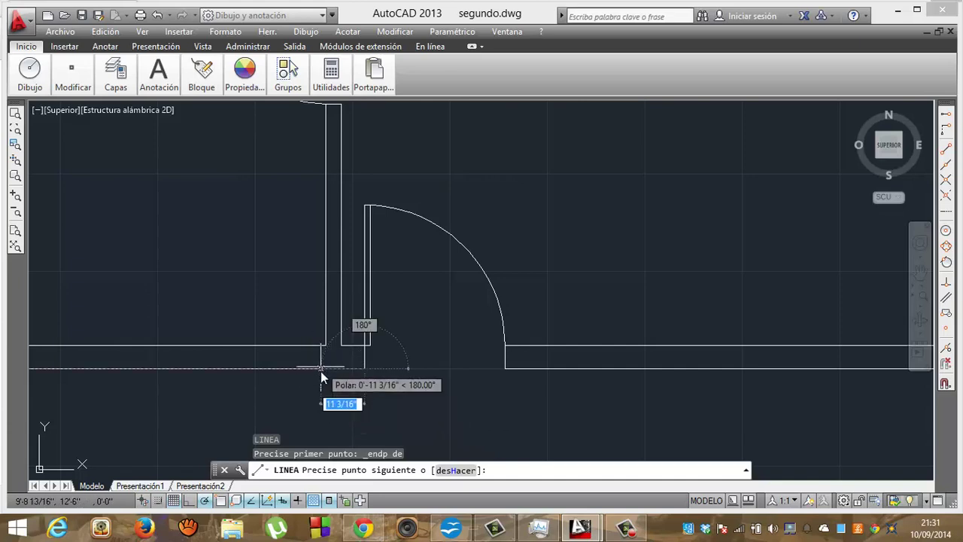
click(361, 429)
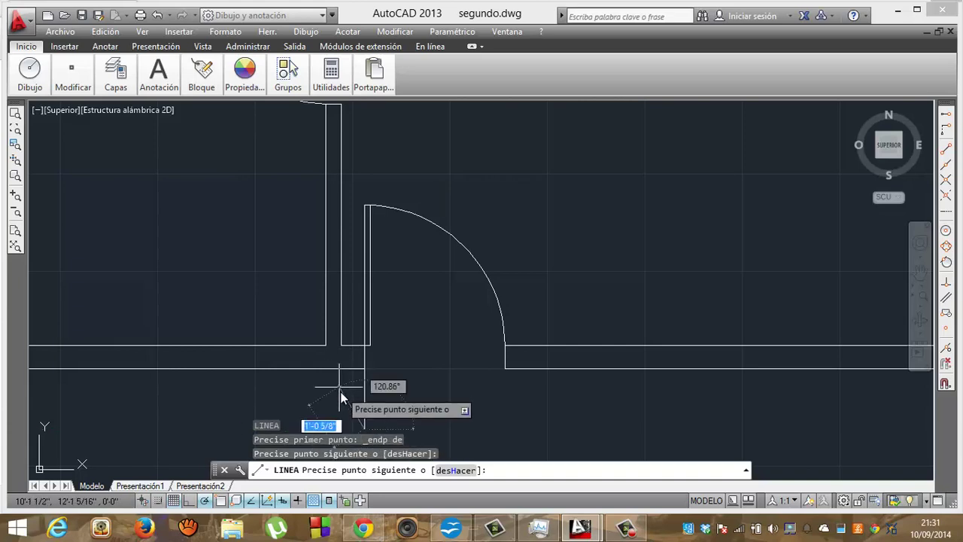
key(Escape)
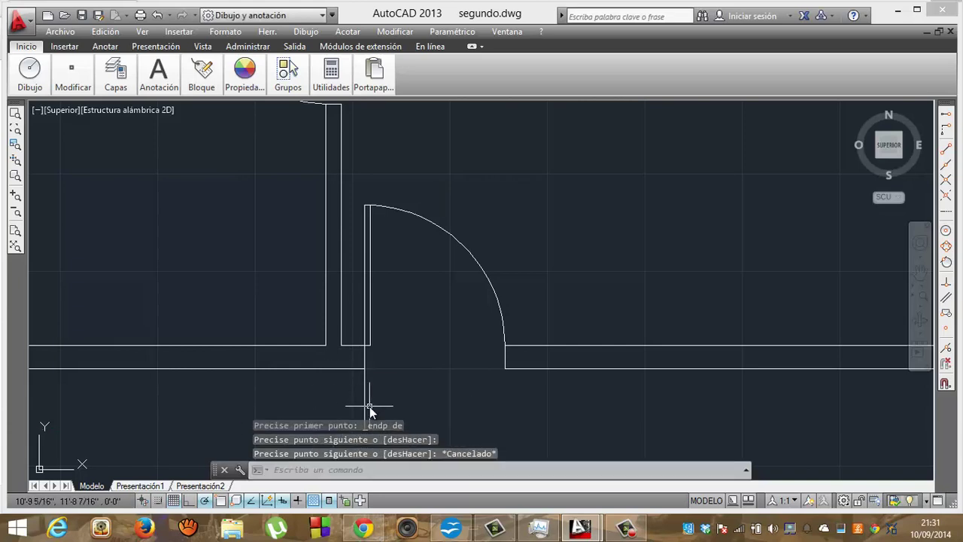
click(365, 404)
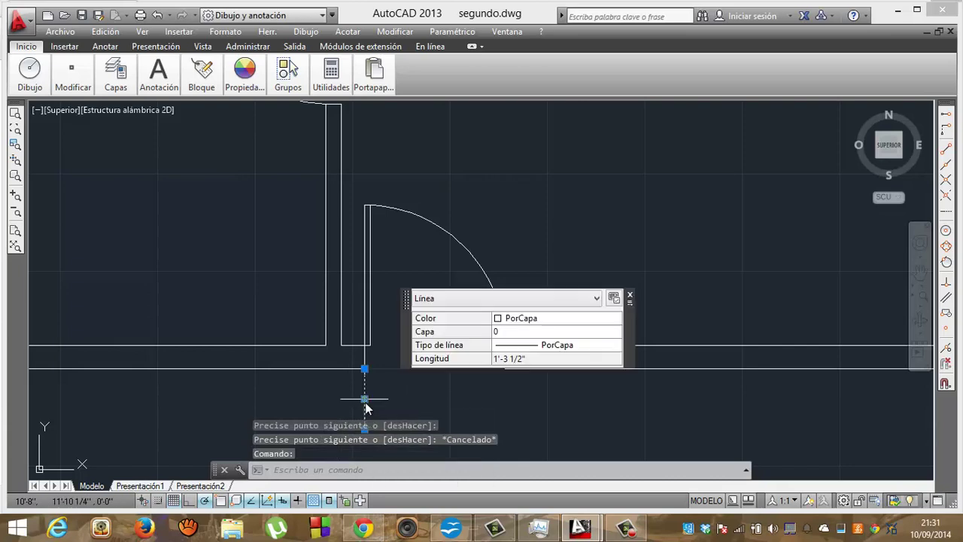
key(Delete)
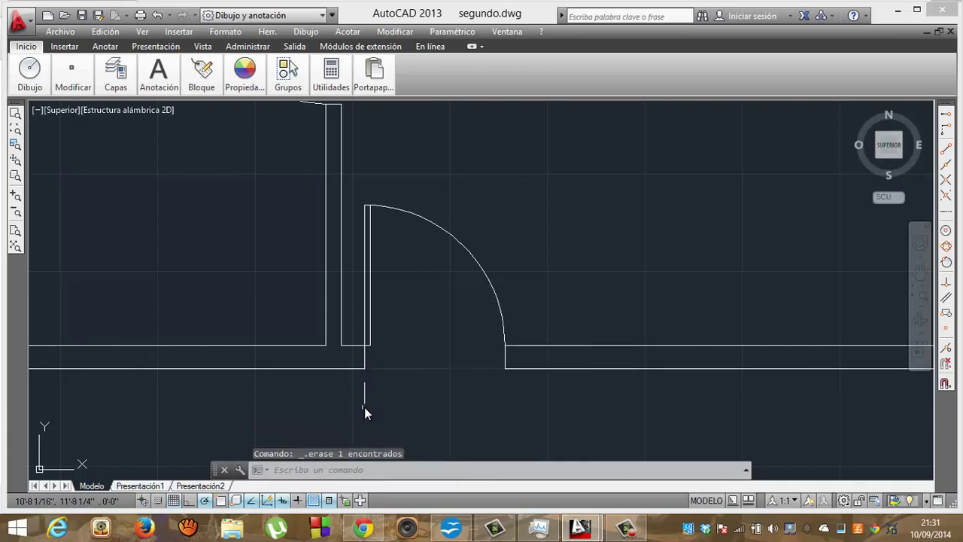
Step: Draw a 2' vertical line straight down from the wall corner below the door hinge
key(l)
key(Return)
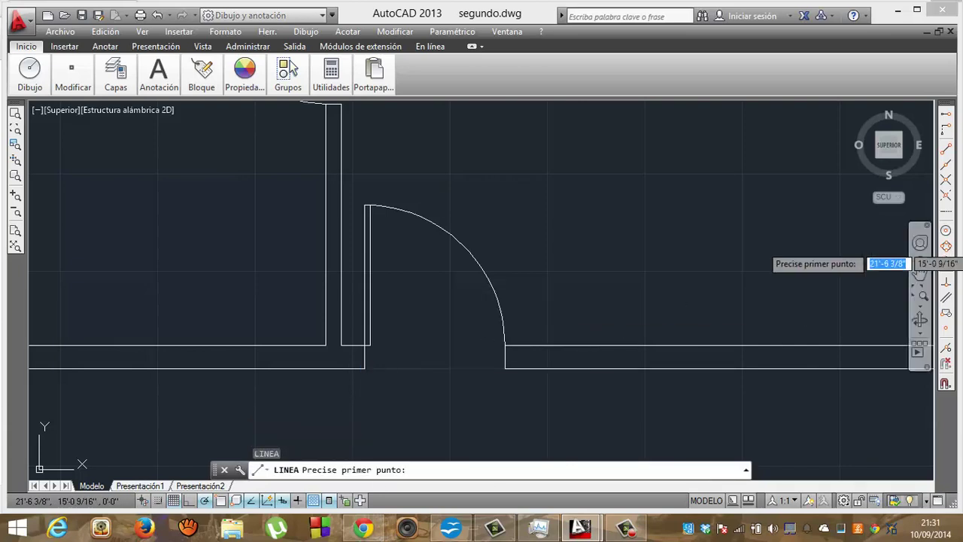
click(947, 154)
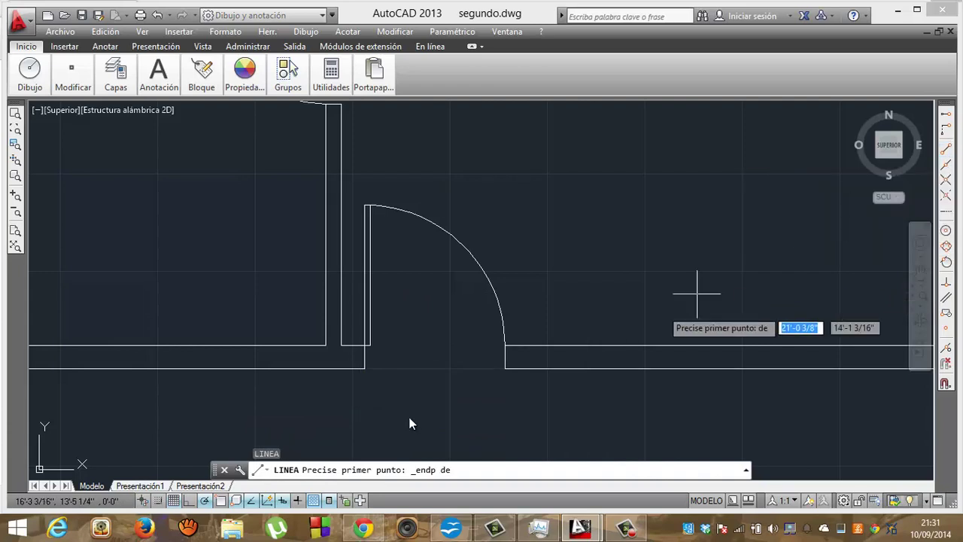
click(366, 371)
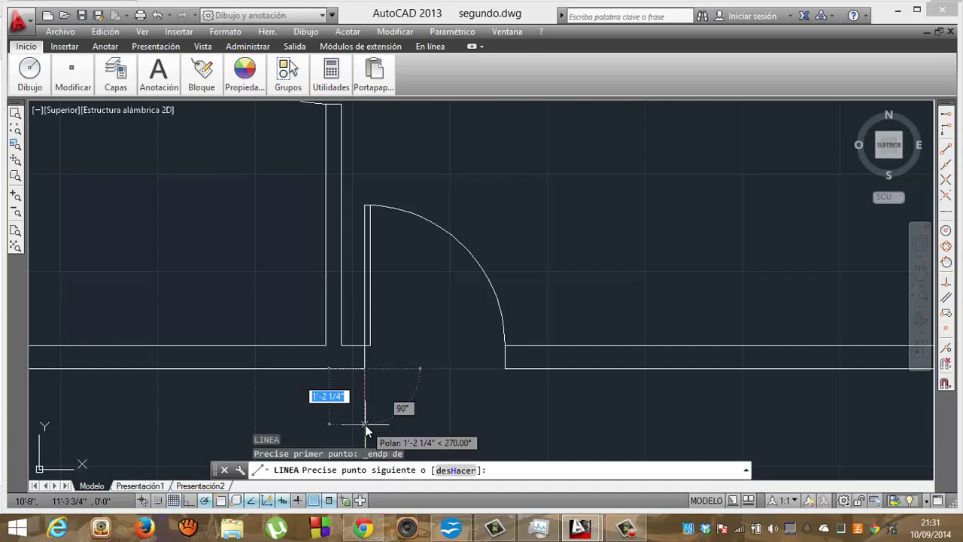
text(2')
key(Return)
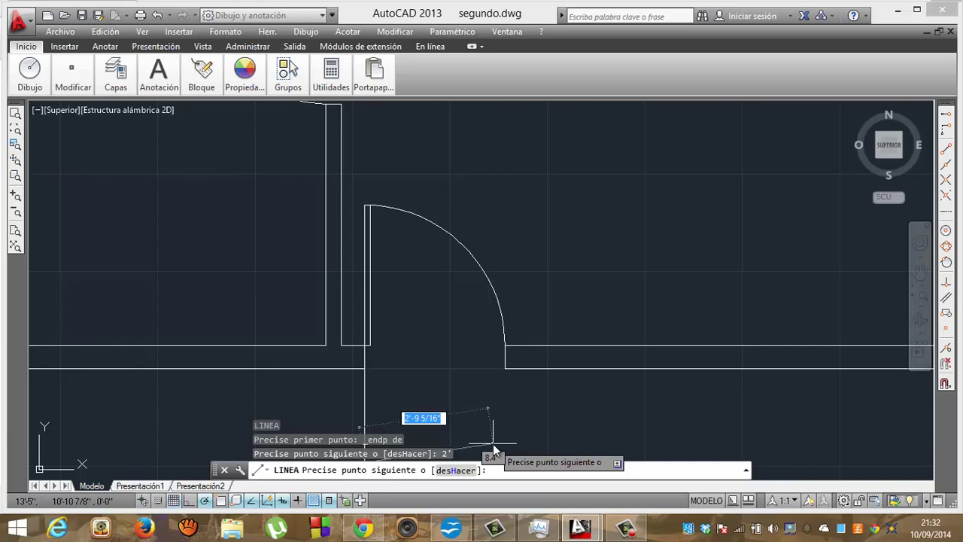
key(Return)
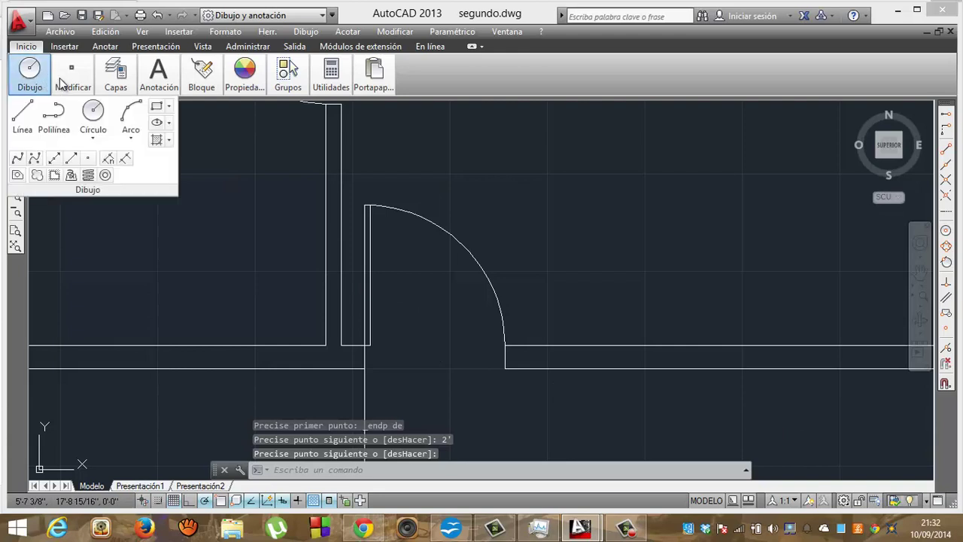
mouse_move(73, 76)
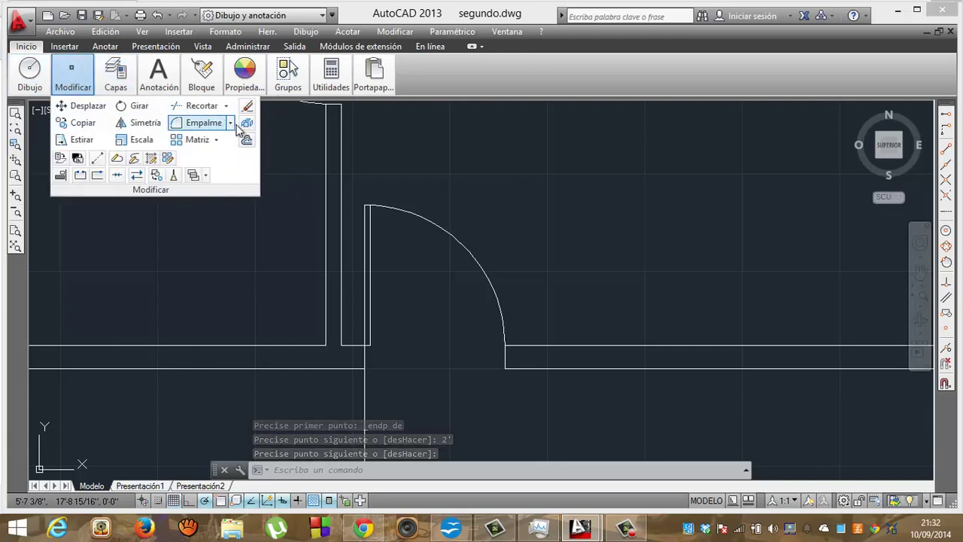
Step: Offset the vertical line 1'6 to the left with OFFSET
click(247, 141)
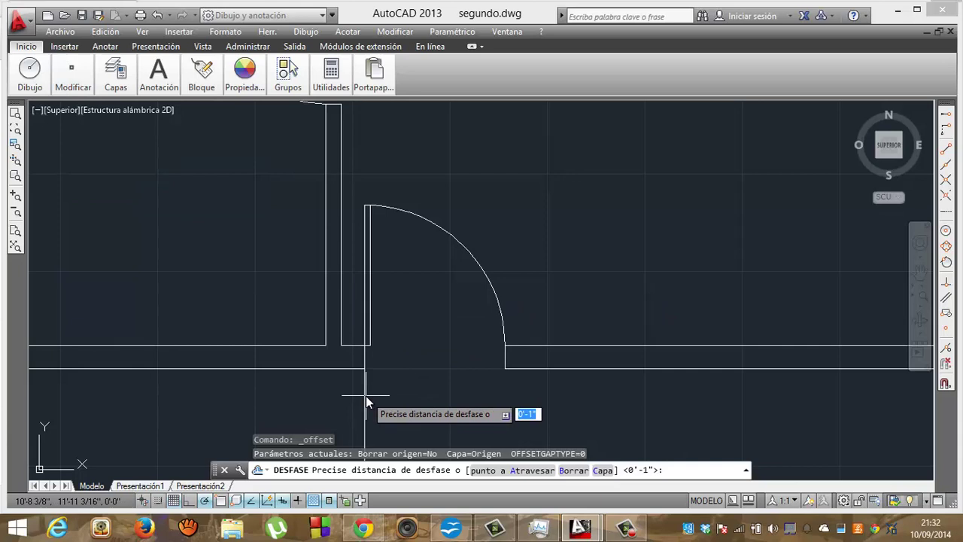
text(1')
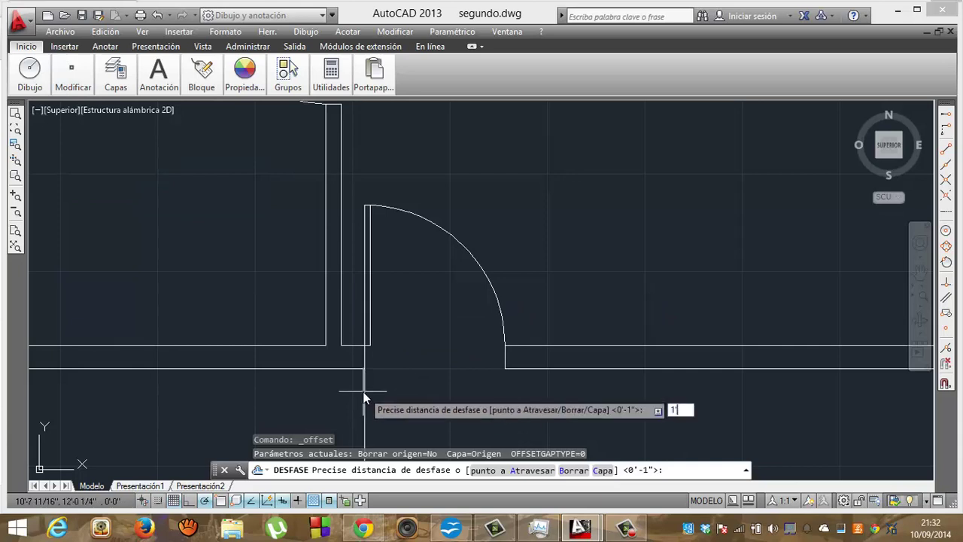
text(6)
key(Return)
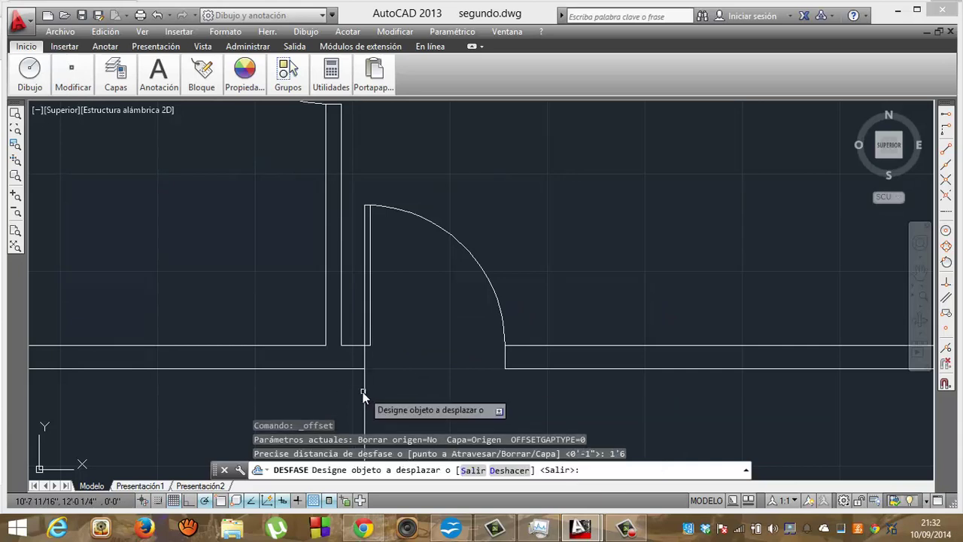
click(364, 394)
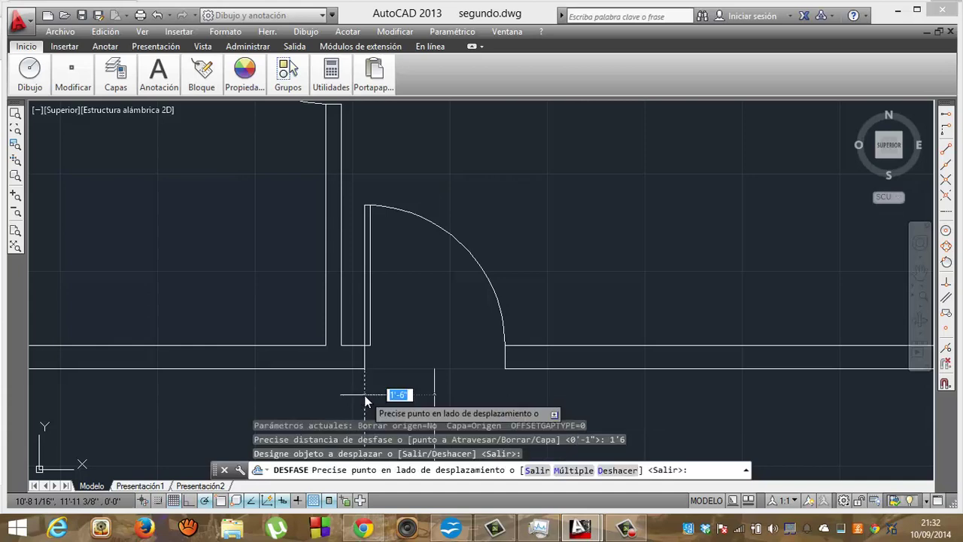
click(307, 395)
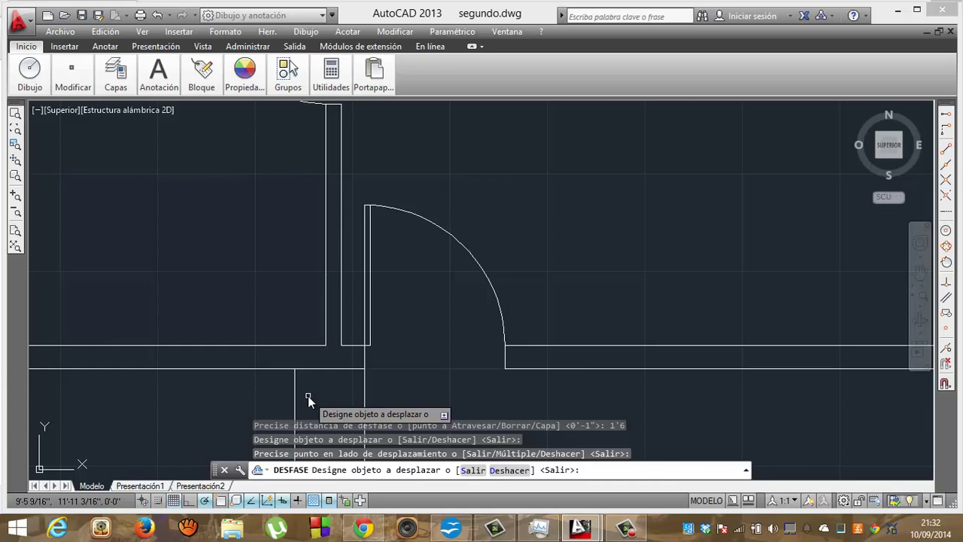
Step: Offset the door-side line 6' to the right, then select the extra middle line
key(Return)
key(Return)
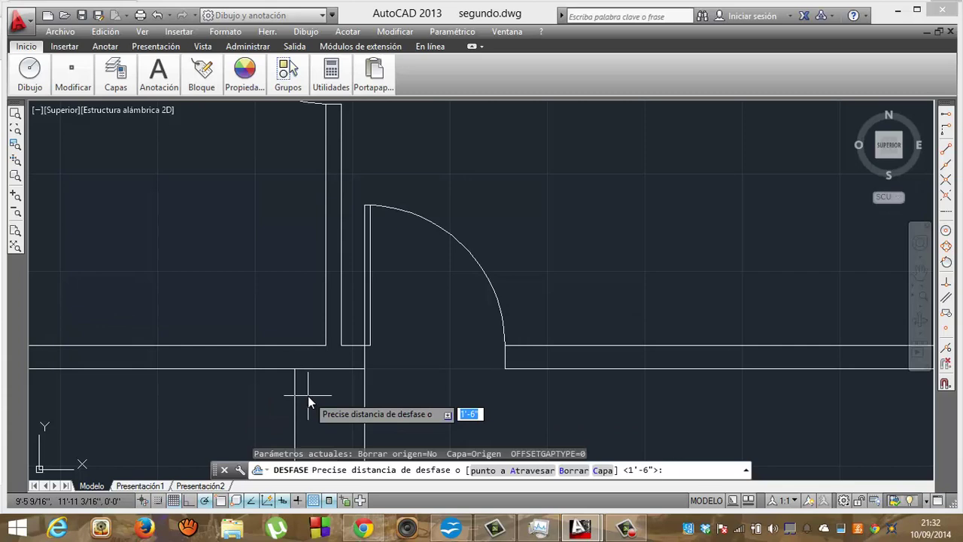
text(6)
key(Return)
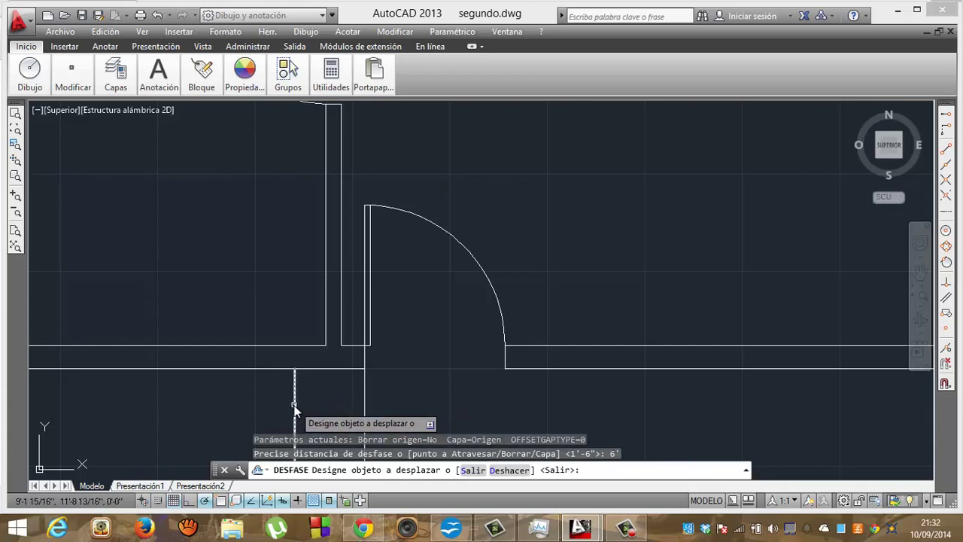
click(294, 406)
click(423, 398)
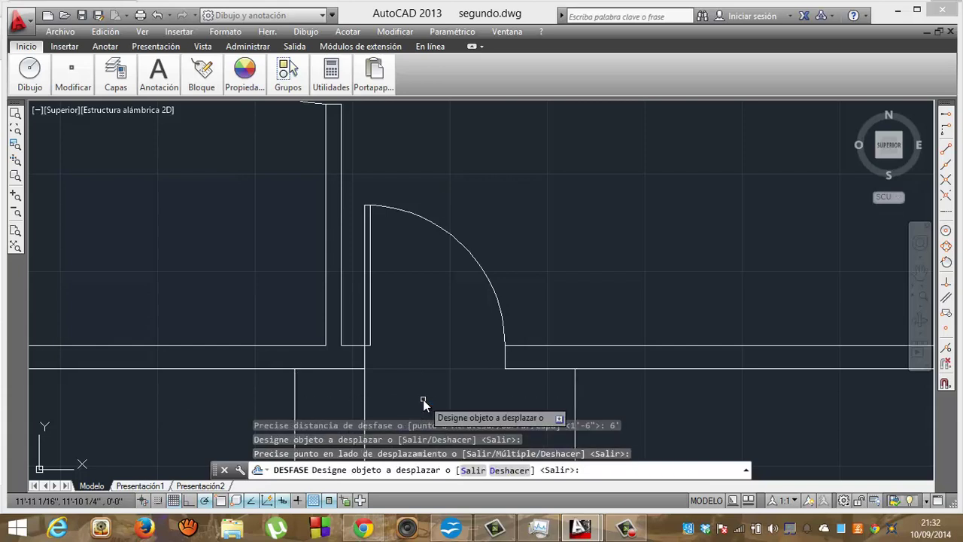
key(Escape)
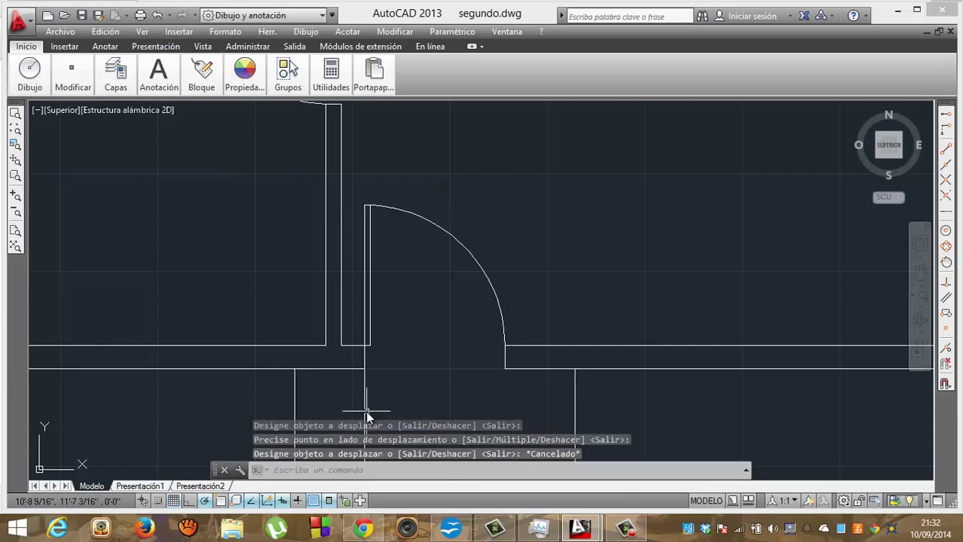
click(366, 411)
Step: Erase the middle vertical line, pan the plan upward, and start LINE again
key(Delete)
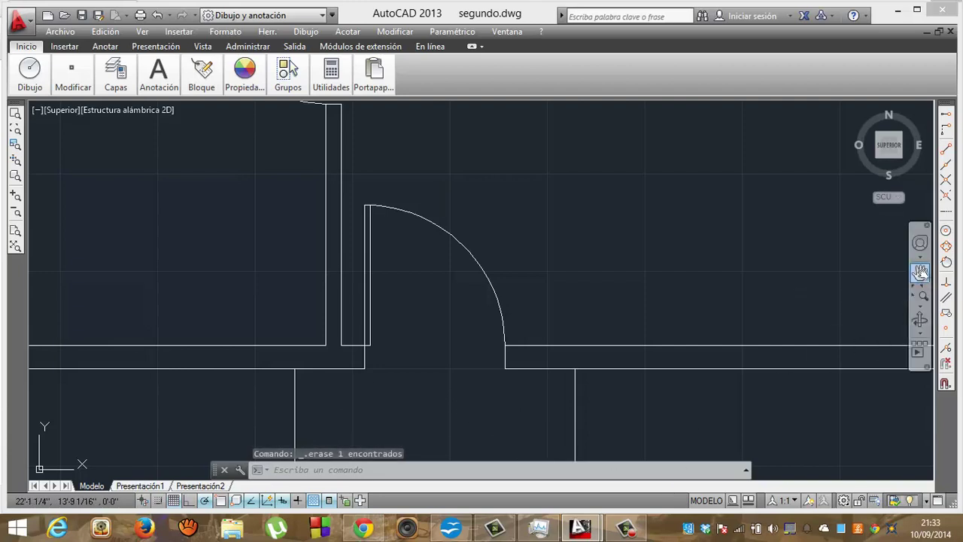
click(920, 272)
drag(591, 361, 585, 275)
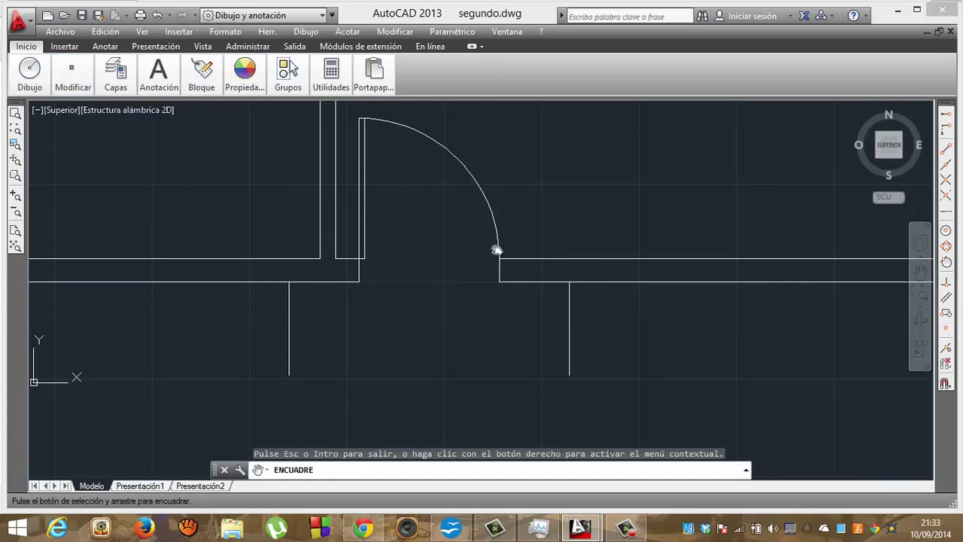
key(Escape)
text(l)
key(Return)
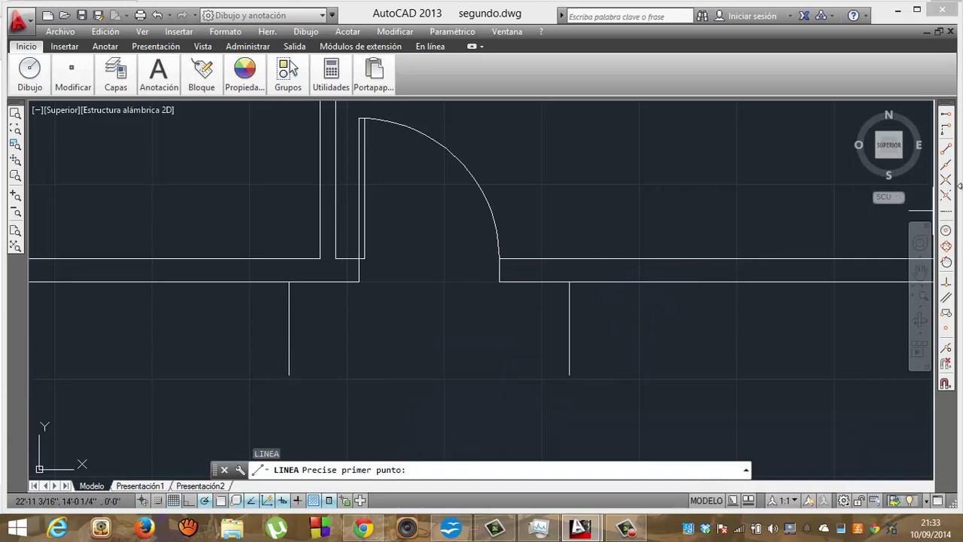
Step: Draw a horizontal line between the bottom endpoints of the left and right vertical lines
click(946, 147)
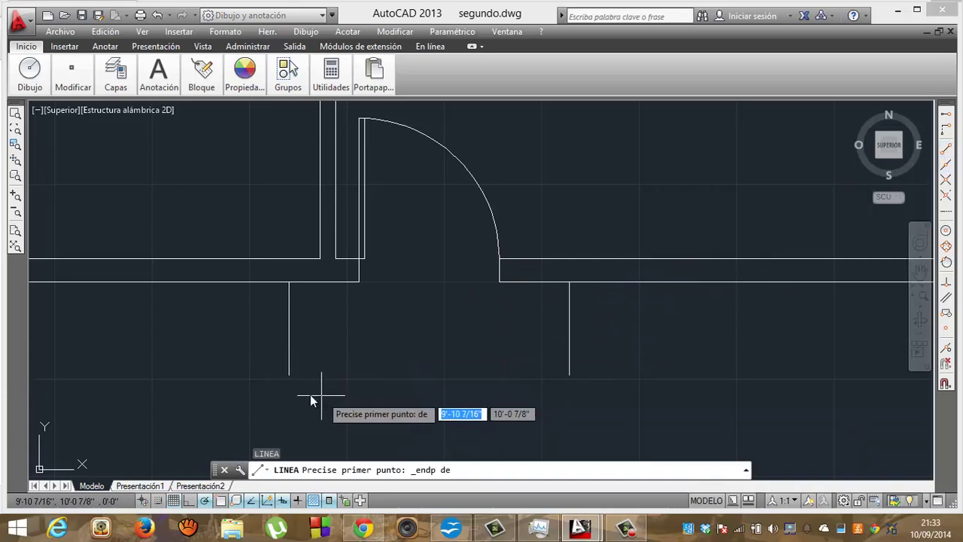
click(290, 376)
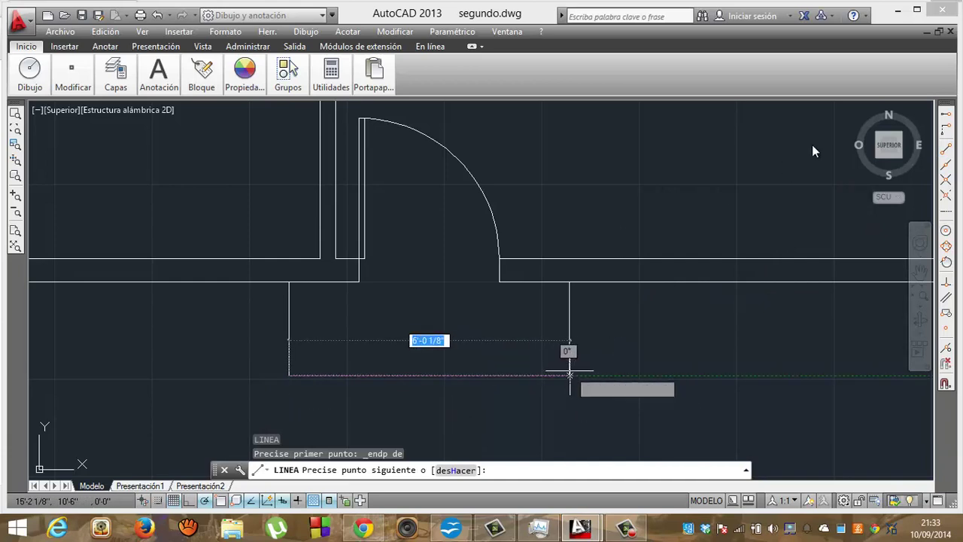
click(946, 151)
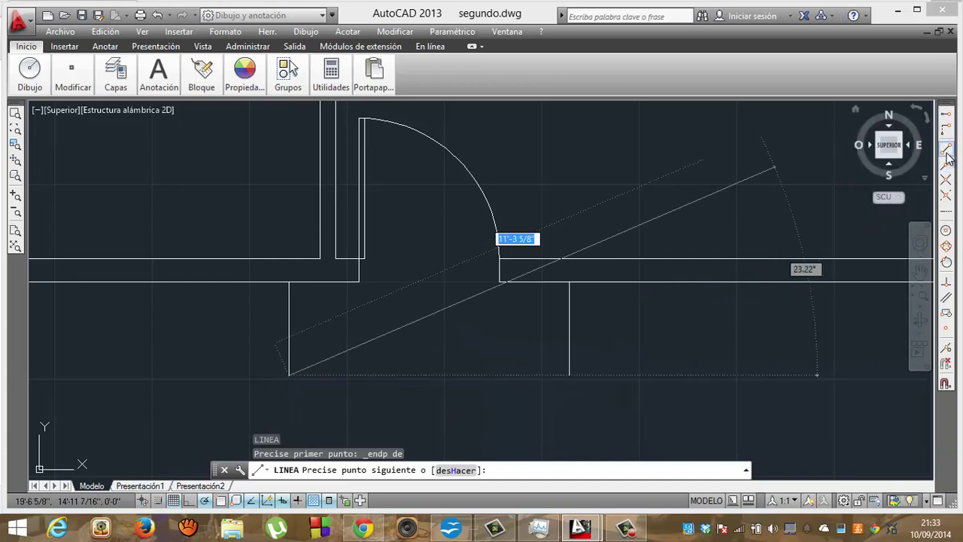
click(568, 374)
key(Return)
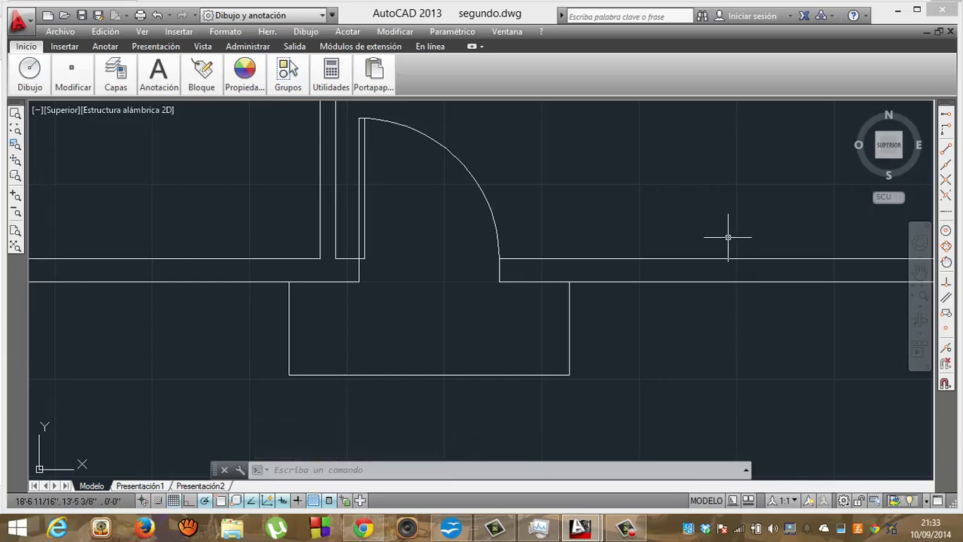
Step: Try Zoom Dynamic, cancel it, and zoom out to show the entire floor plan
click(921, 295)
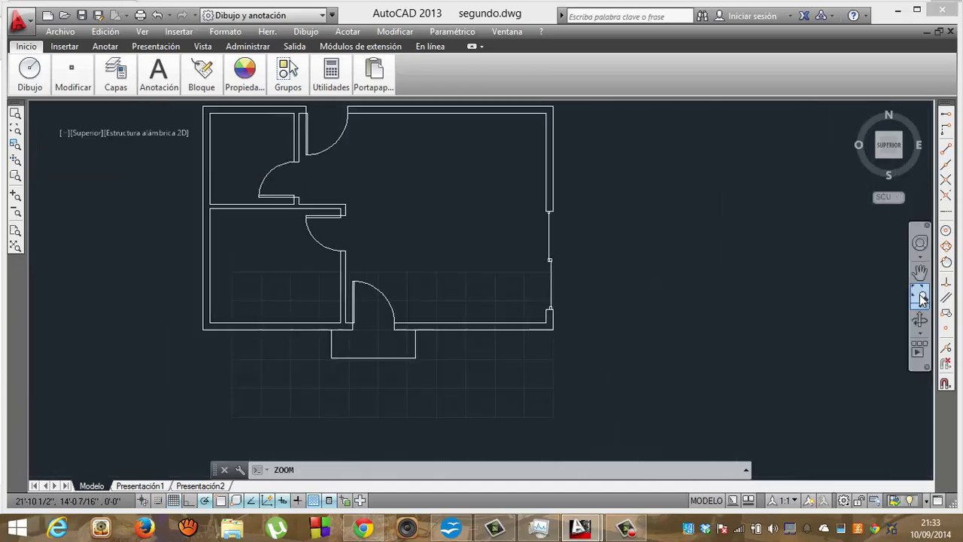
click(844, 258)
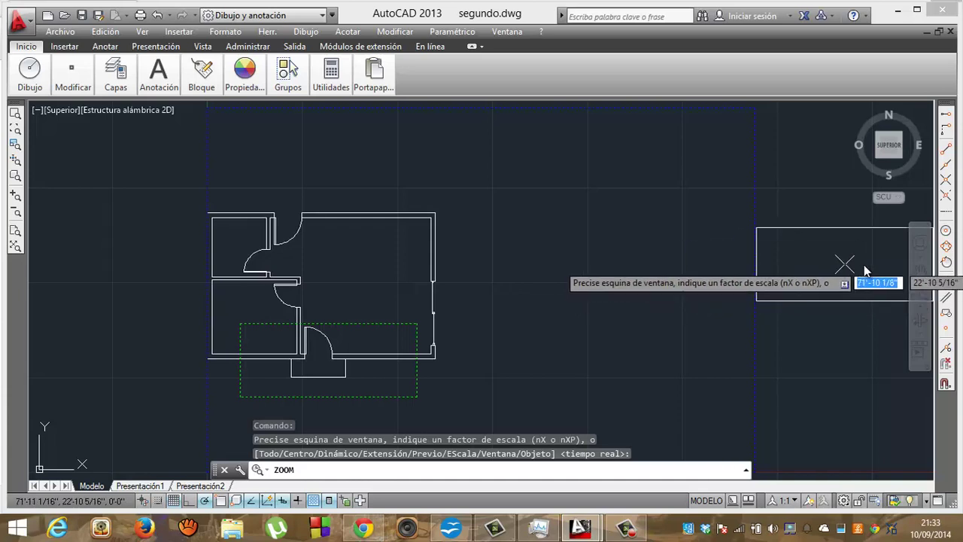
click(880, 265)
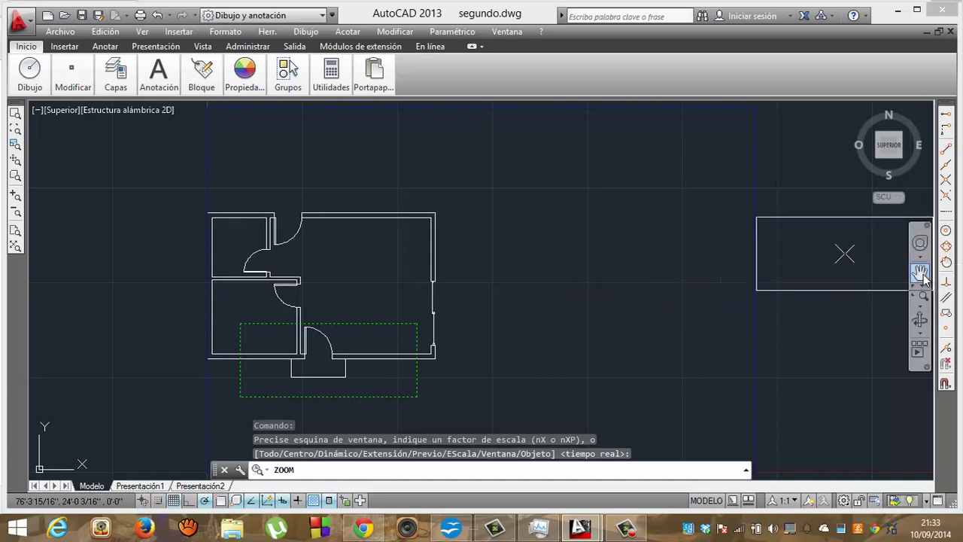
click(883, 293)
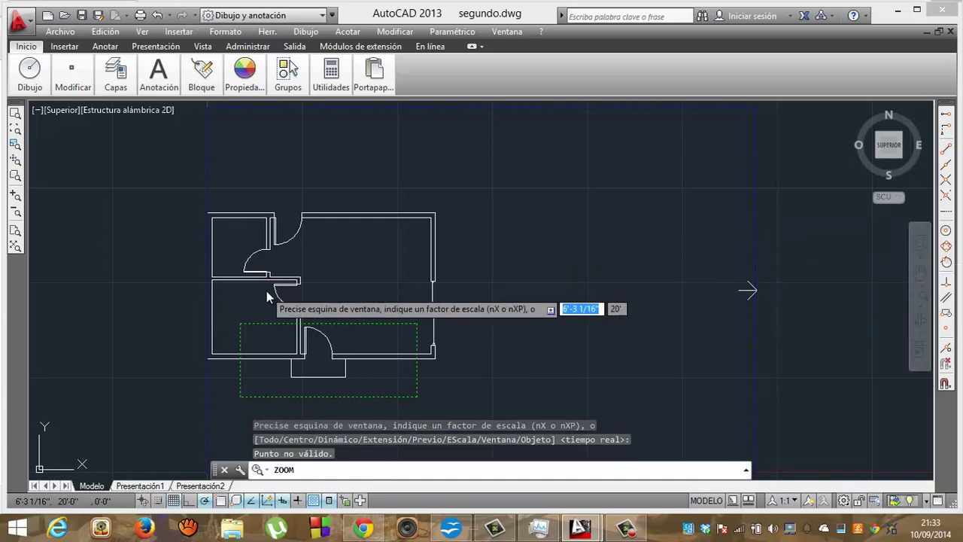
key(Escape)
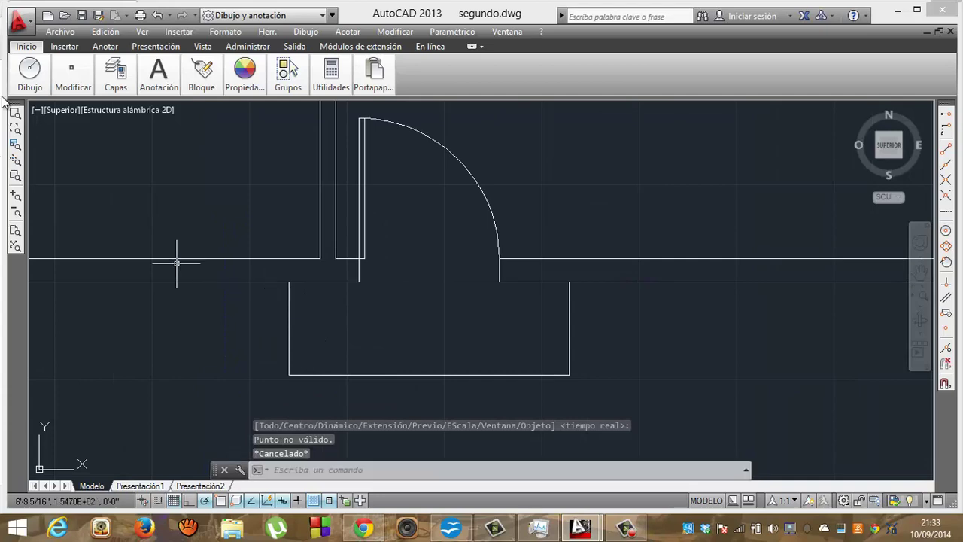
click(21, 212)
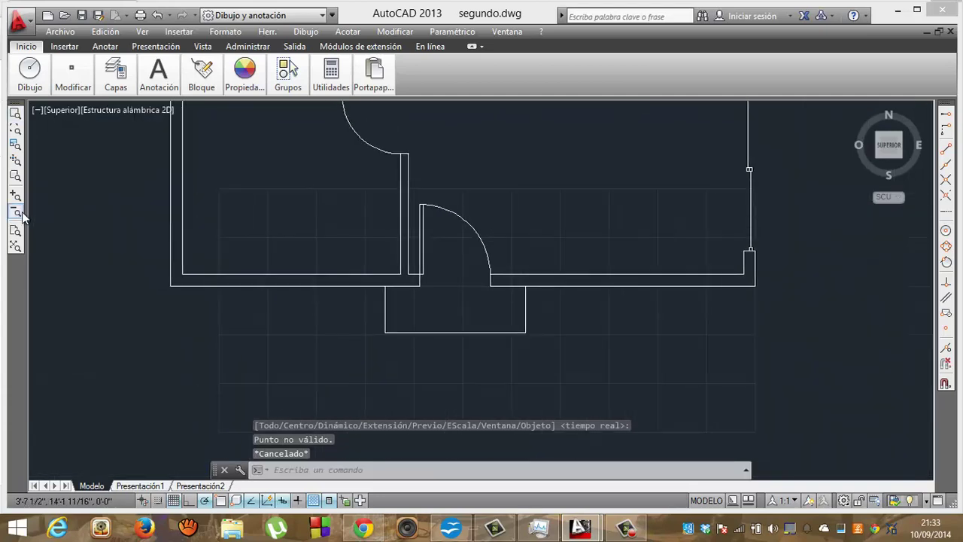